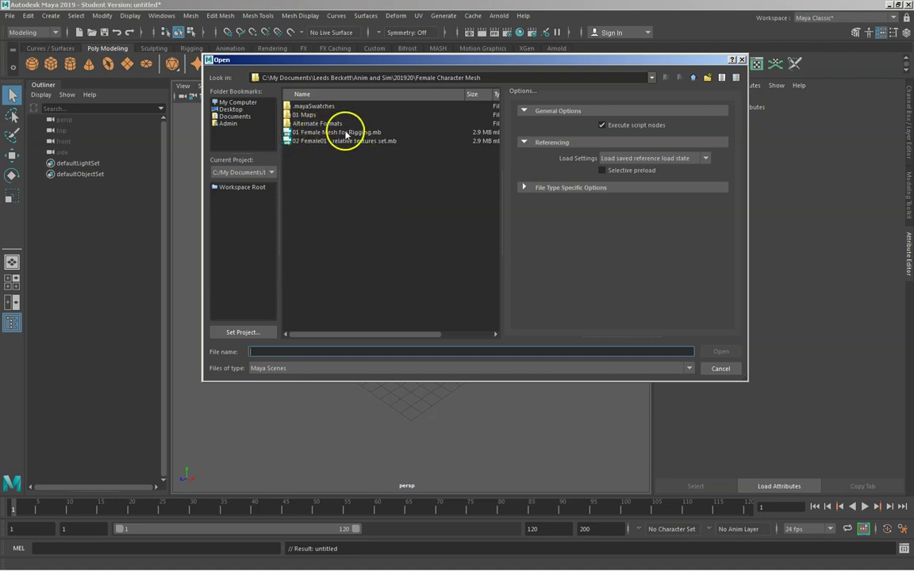
Open the scene 01 Female Mesh for Rigging.mb without saving the untitled scene, and accept the student version notice
left_click(348, 133)
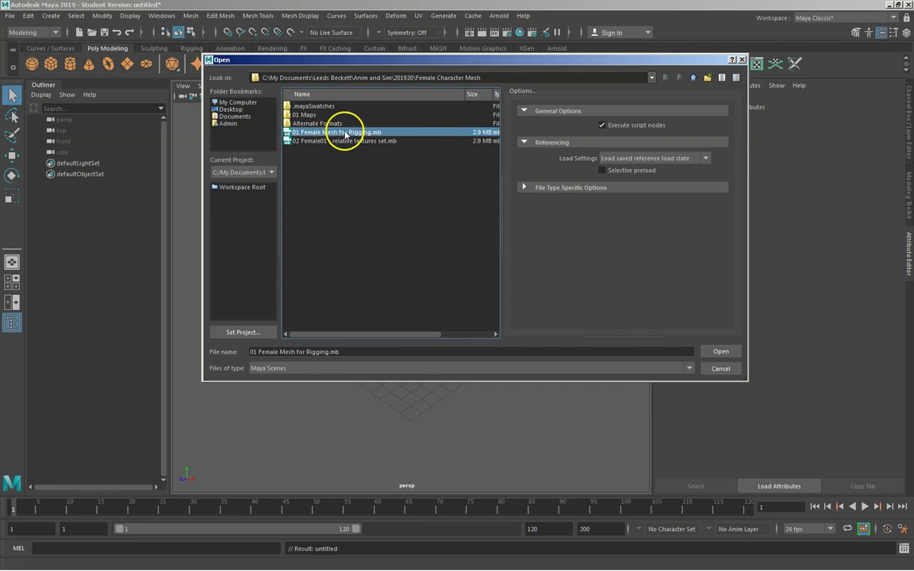
double_click(344, 133)
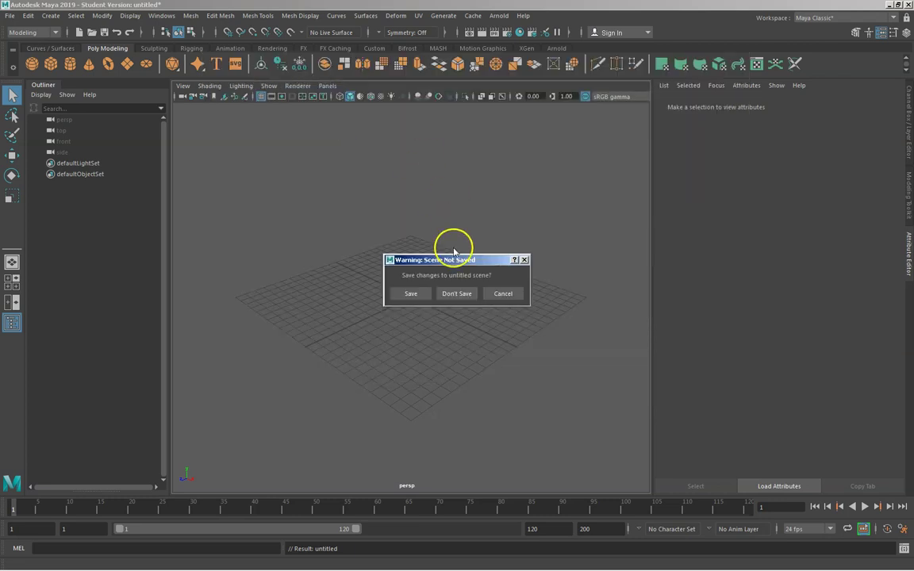
left_click(459, 294)
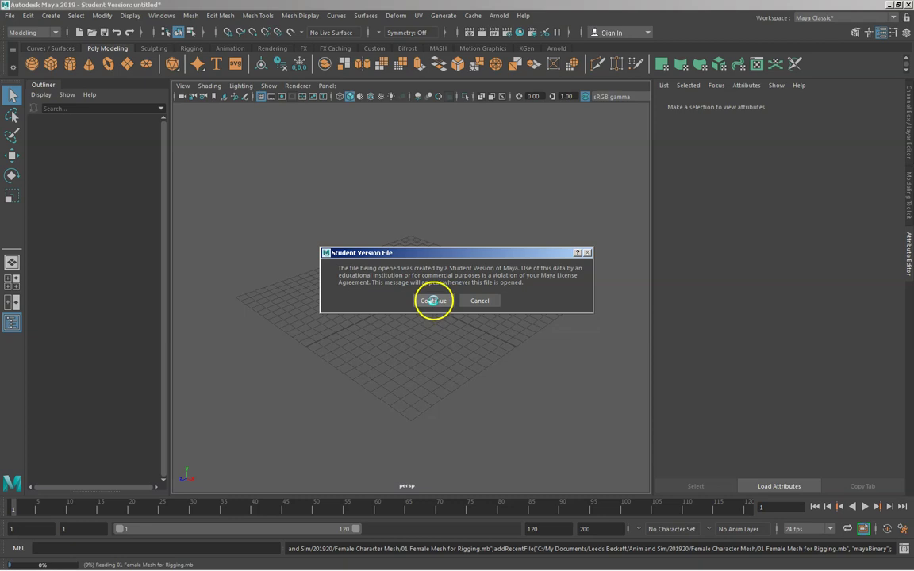
left_click(435, 300)
Check the image file path of the colour texture on the body mesh's Character_Skin material, then clear the selection
left_click_drag(514, 332, 446, 325, "alt")
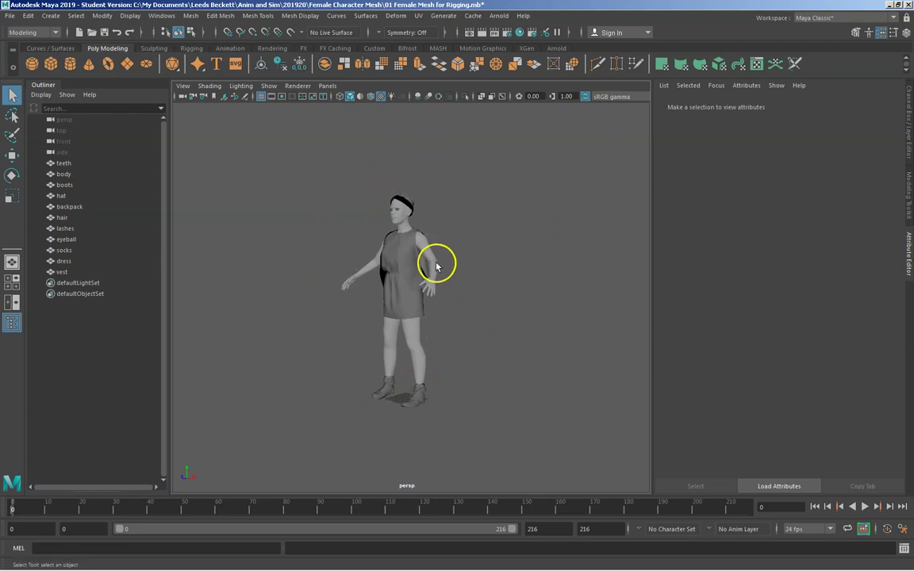
scroll(435, 283, "up", 2)
scroll(444, 290, "up", 2)
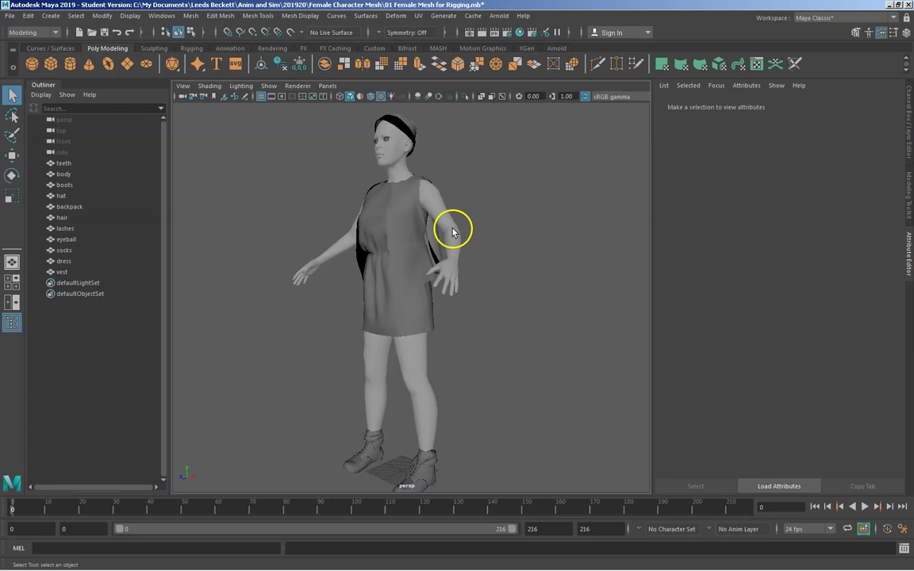
left_click(454, 231)
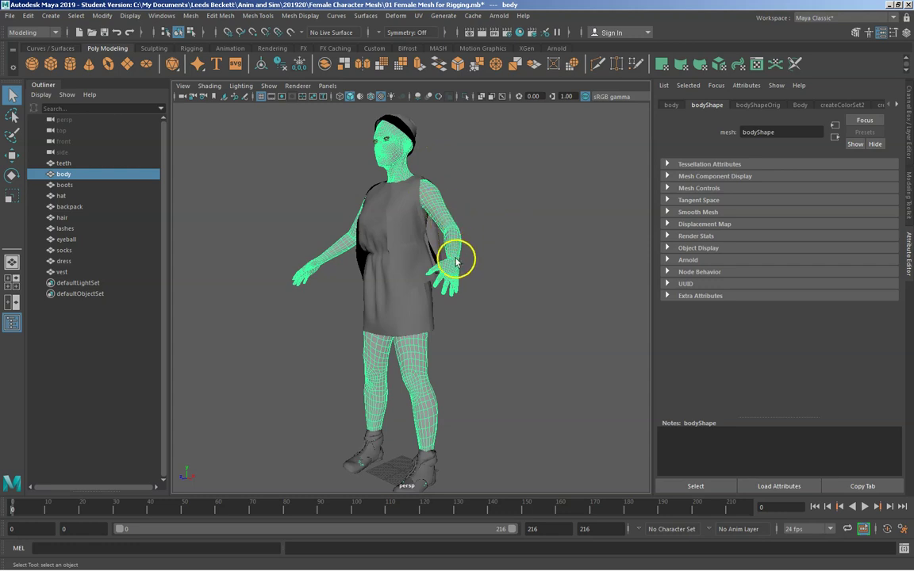
left_click(898, 105)
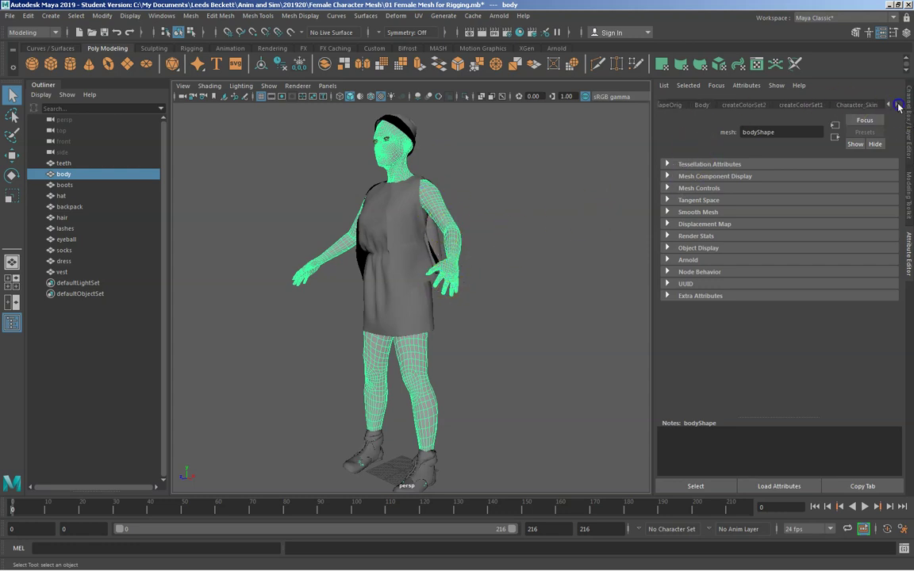
left_click(857, 105)
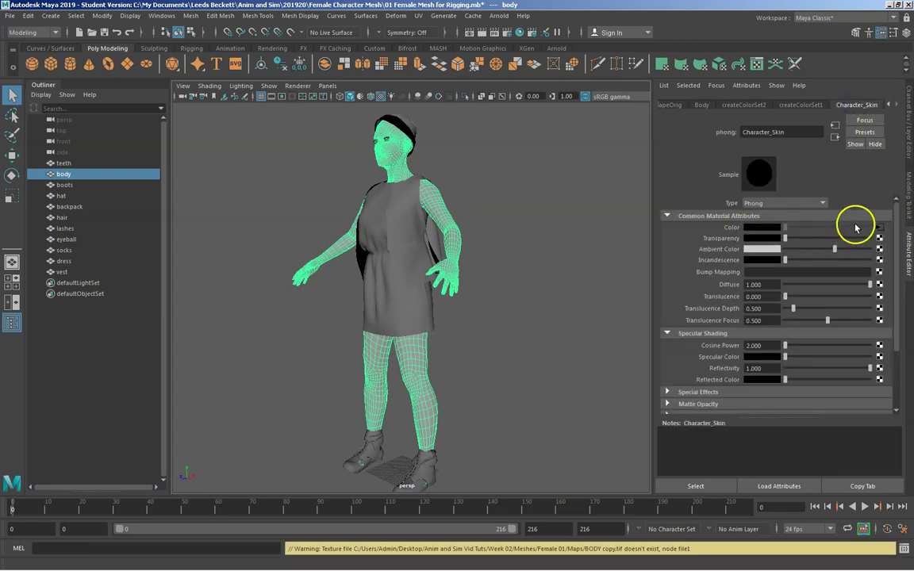
left_click(879, 229)
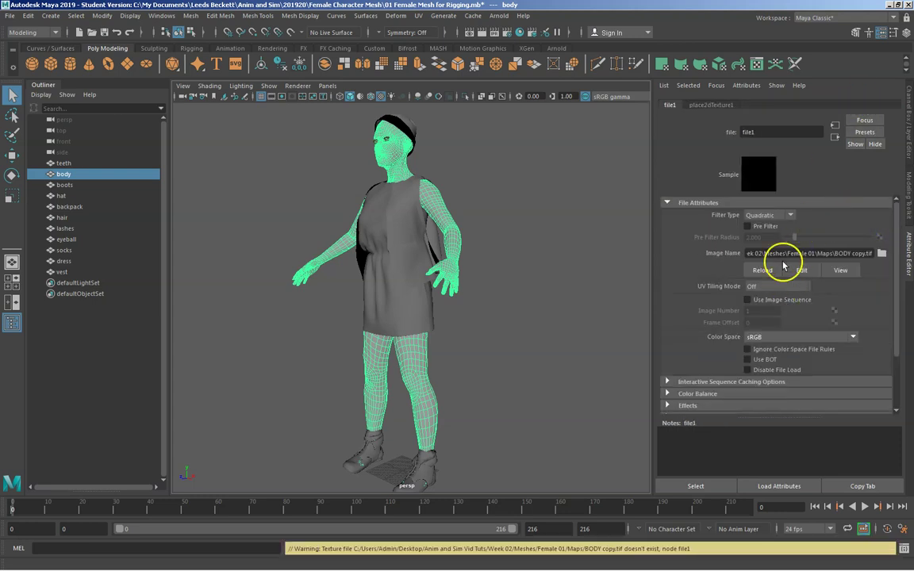
left_click_drag(870, 253, 781, 253)
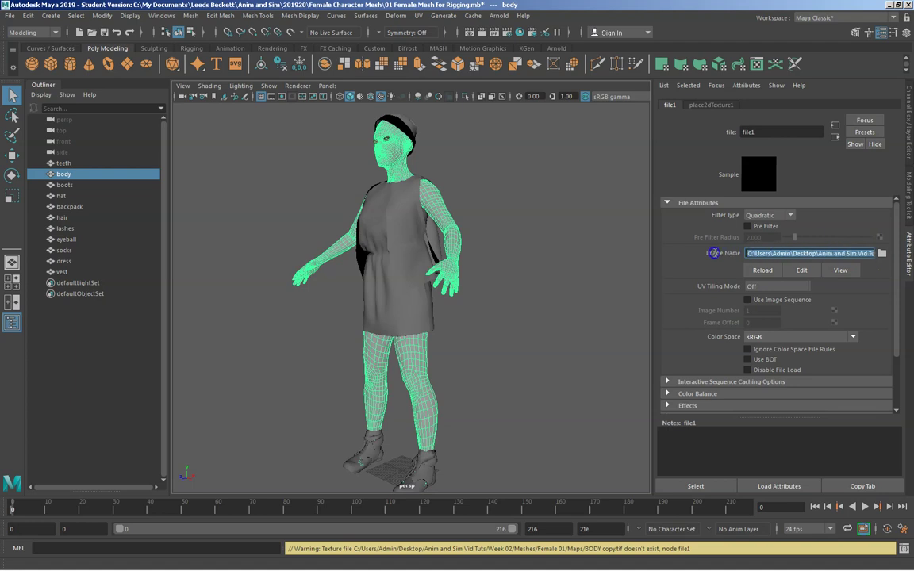
left_click_drag(822, 253, 896, 251)
left_click(866, 254)
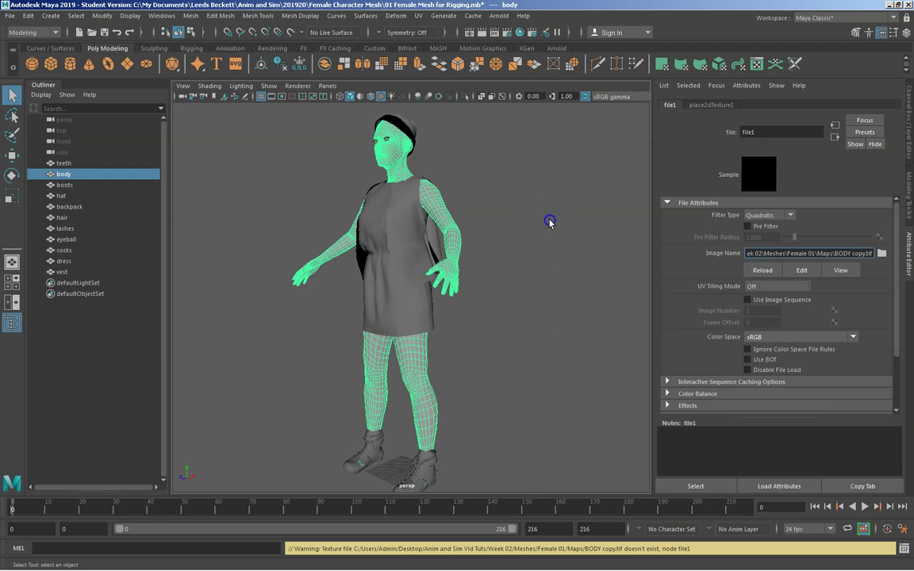
left_click(276, 130)
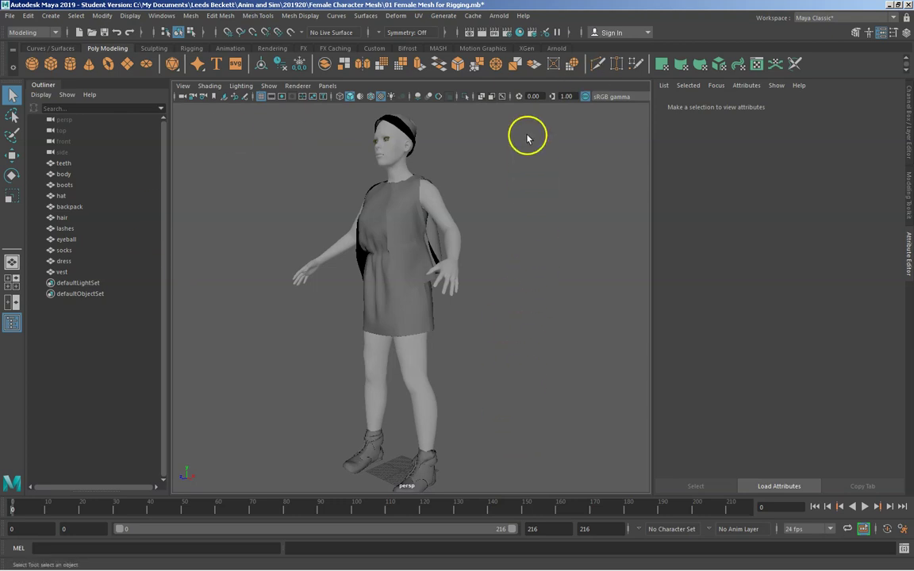
Open the Hypershade, list the scene's textures and select the file1 texture
left_click(520, 33)
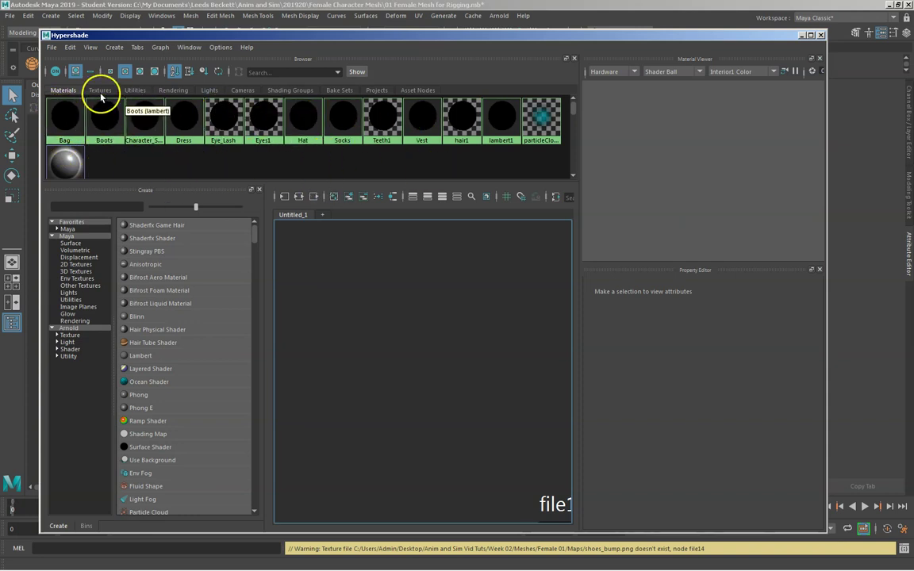
left_click(100, 92)
left_click(67, 117)
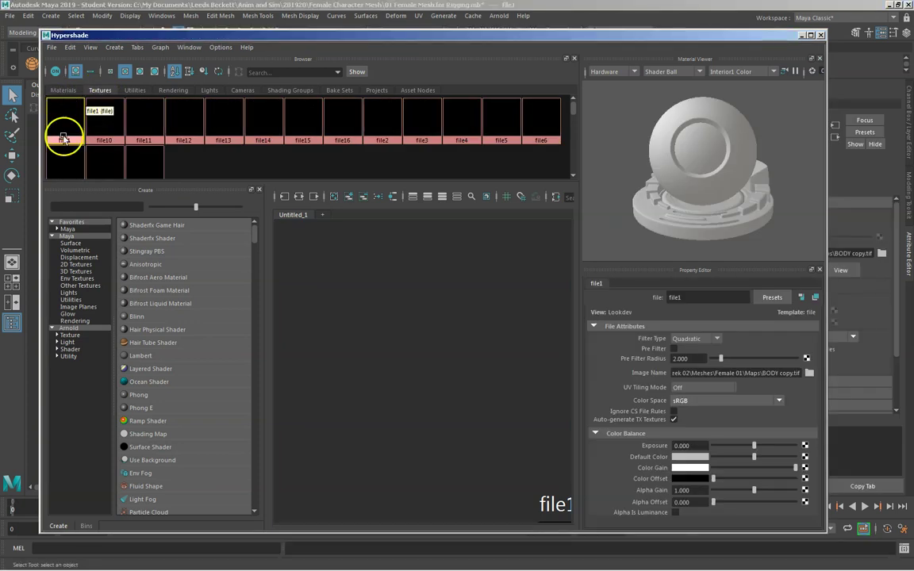
left_click(70, 121)
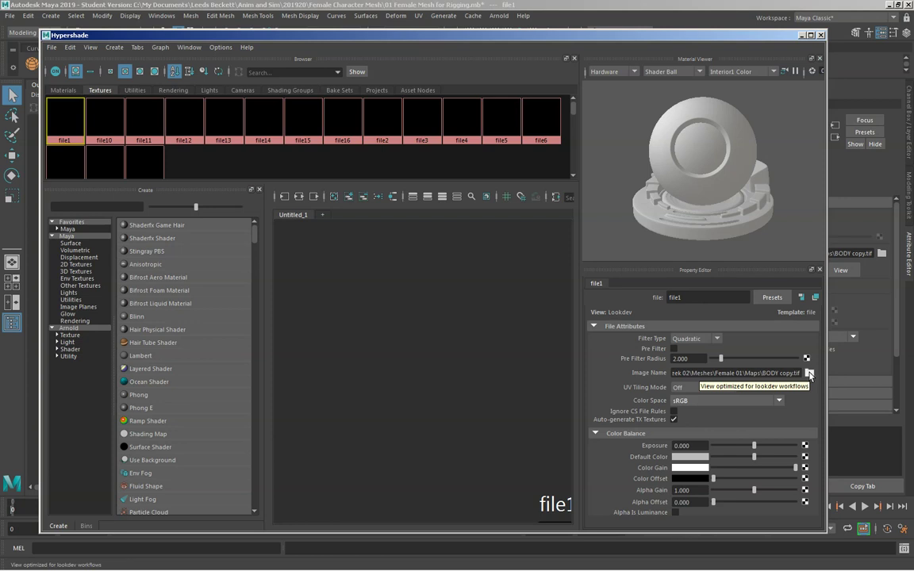
Browse for file1's image in the 01 Maps folder of Female Character Mesh and set that folder as the project
left_click(809, 372)
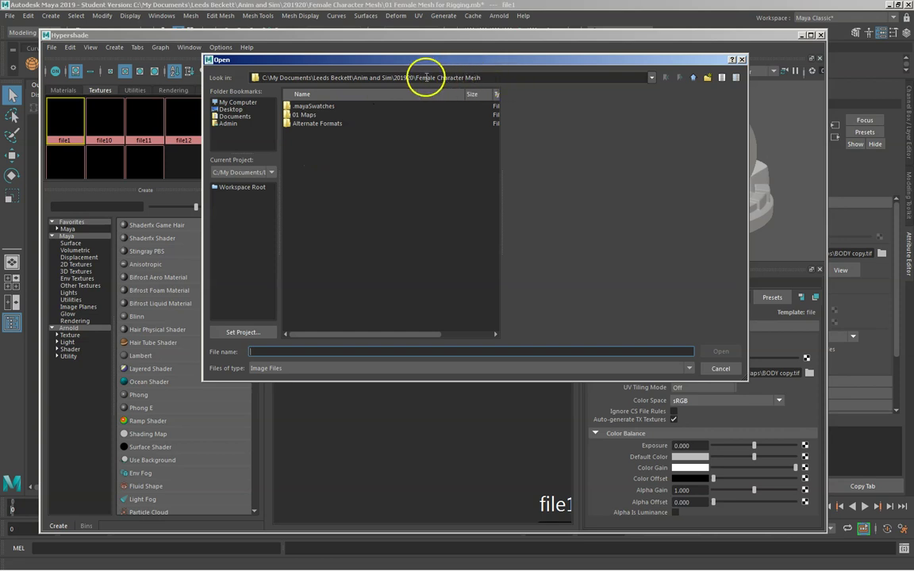
double_click(303, 116)
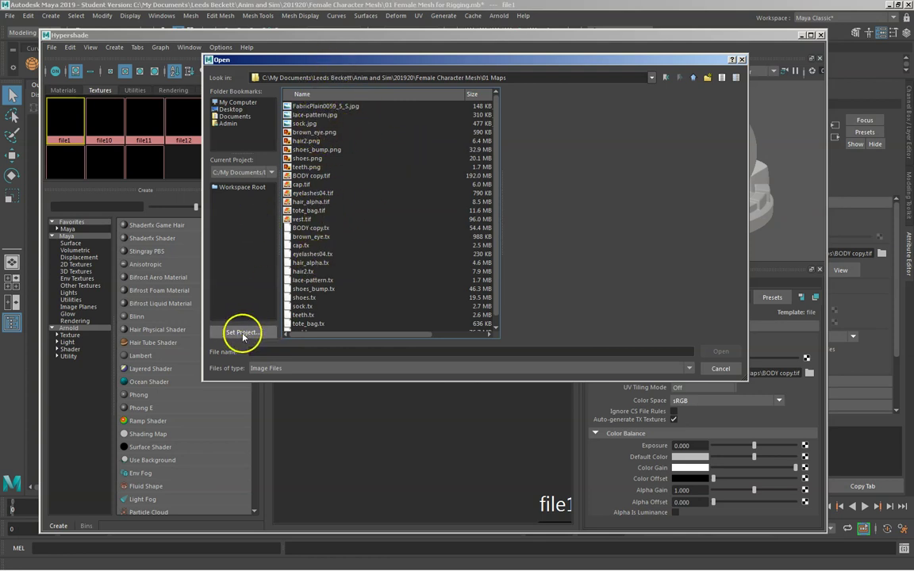
left_click(242, 333)
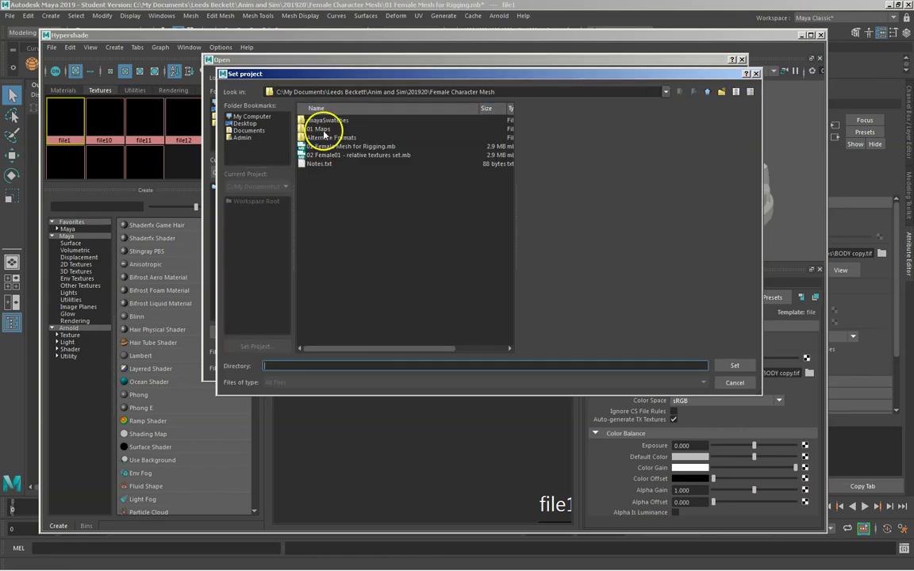
double_click(317, 128)
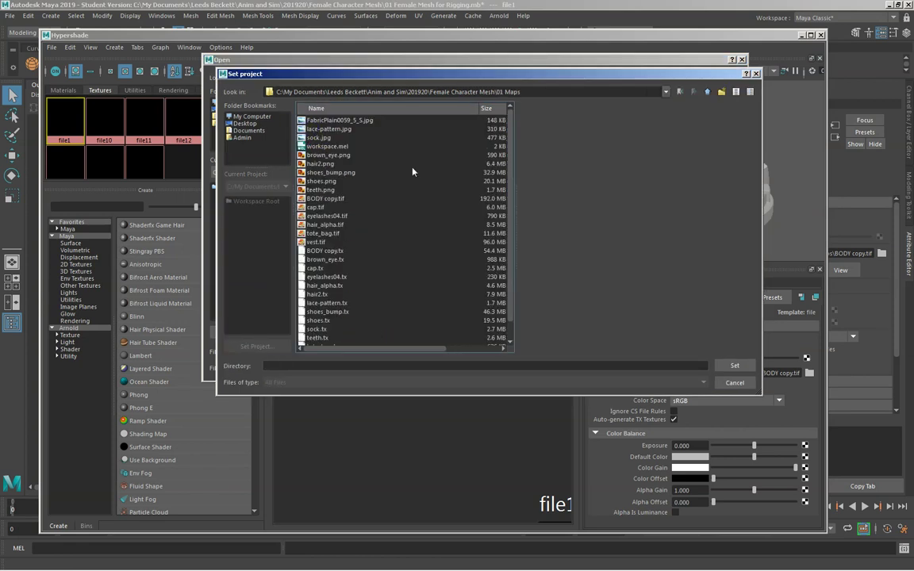
left_click(723, 366)
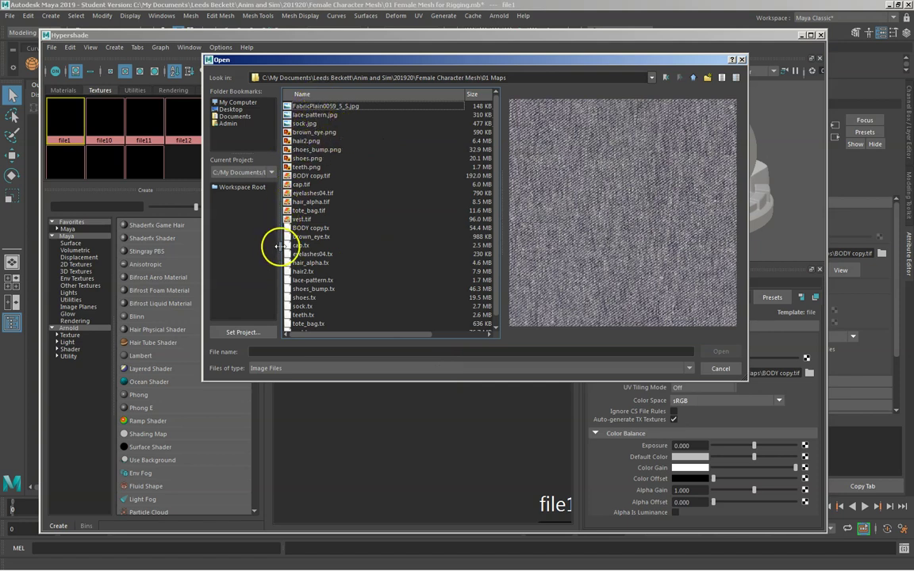
Load BODY copy.tif as the image for file1 and minimise the Hypershade
left_click(309, 176)
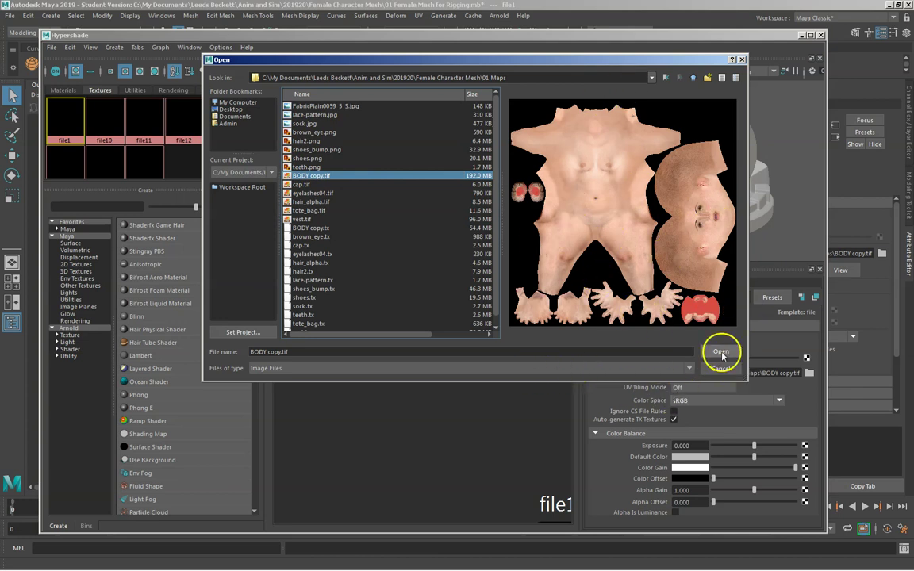
left_click(721, 353)
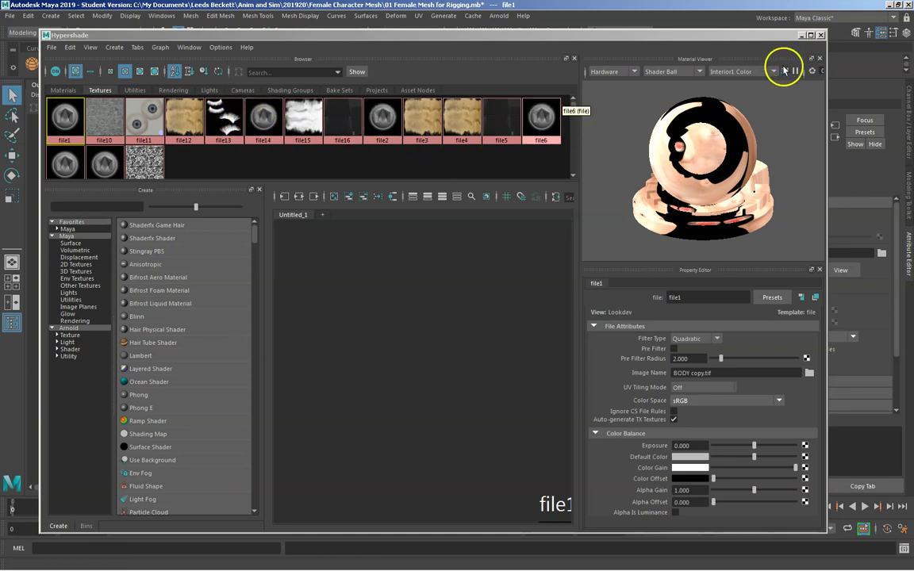
left_click(801, 36)
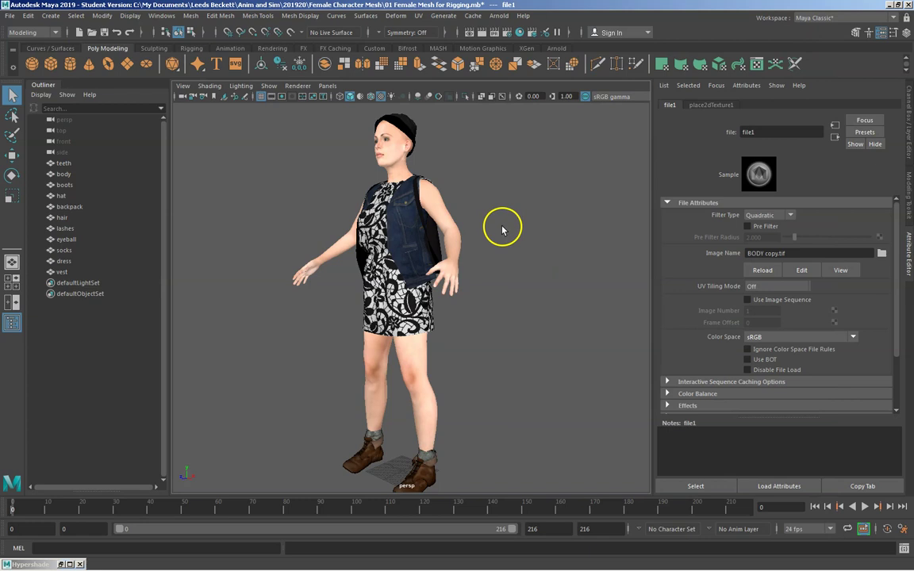
Inspect the textures on the character from several angles, including close views of the vest, dress and face
left_click_drag(500, 208, 316, 203, "alt")
left_click_drag(579, 369, 735, 343, "alt")
scroll(459, 220, "up", 6)
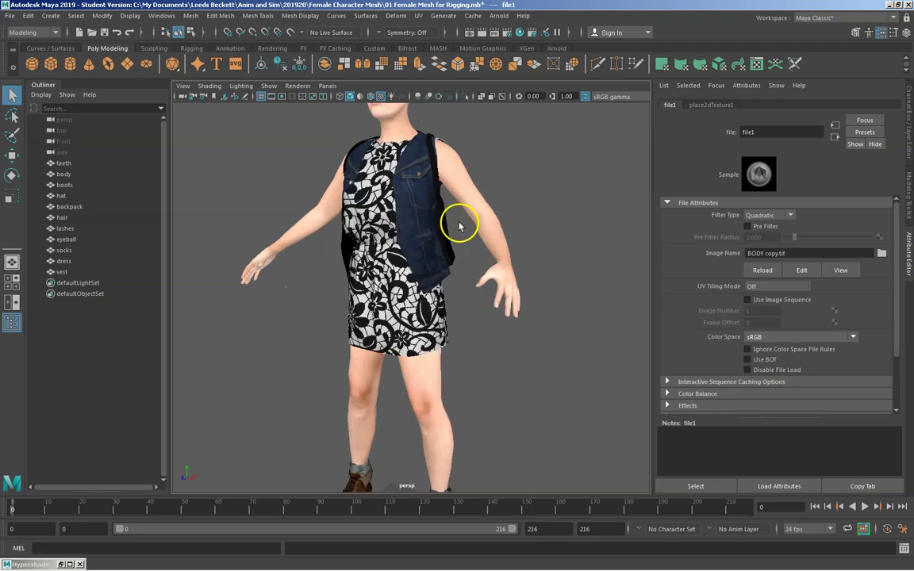
middle_click_drag(576, 312, 575, 437, "alt")
left_click(473, 272)
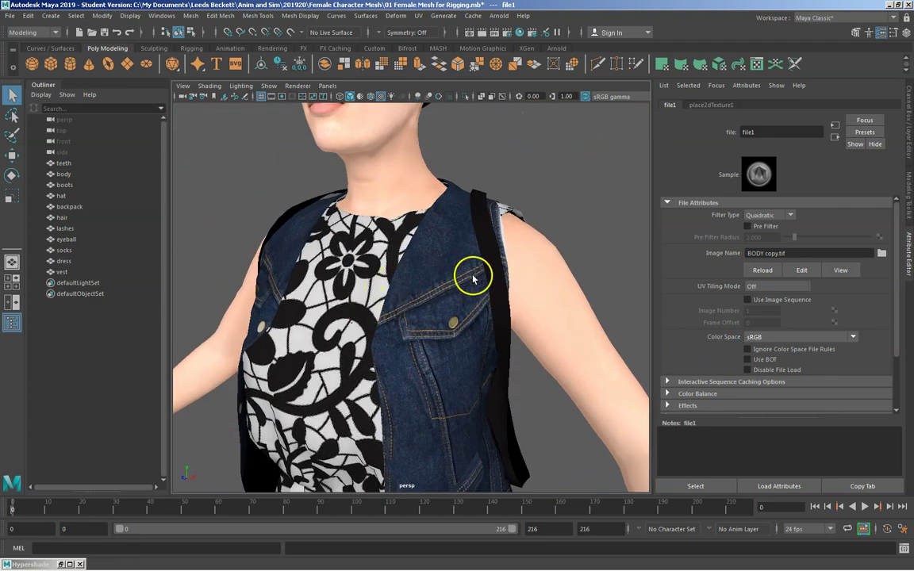
left_click(559, 184)
middle_click_drag(559, 190, 574, 201, "alt")
scroll(567, 195, "down", 4)
middle_click_drag(569, 241, 557, 218, "alt")
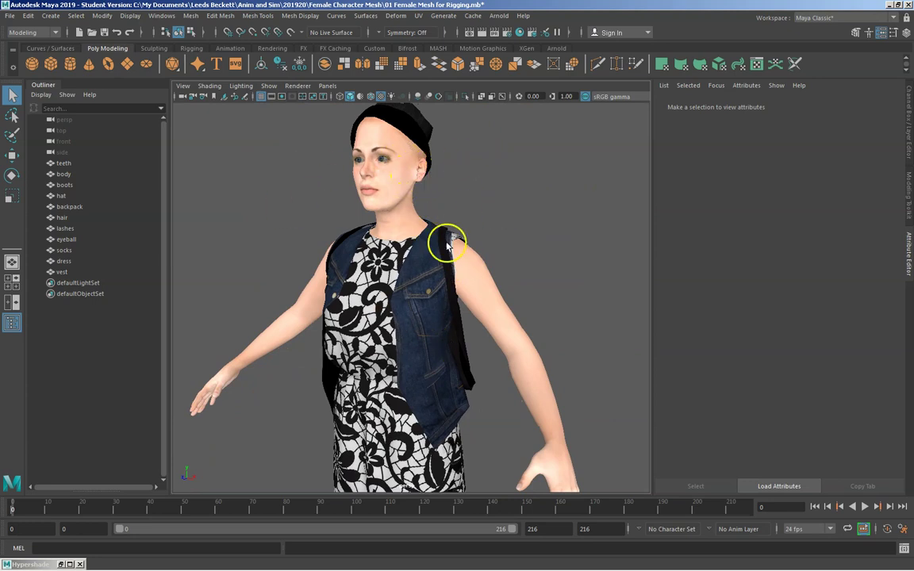
Select the dress, bring up the display layers and make the Hair layer visible
left_click(392, 268)
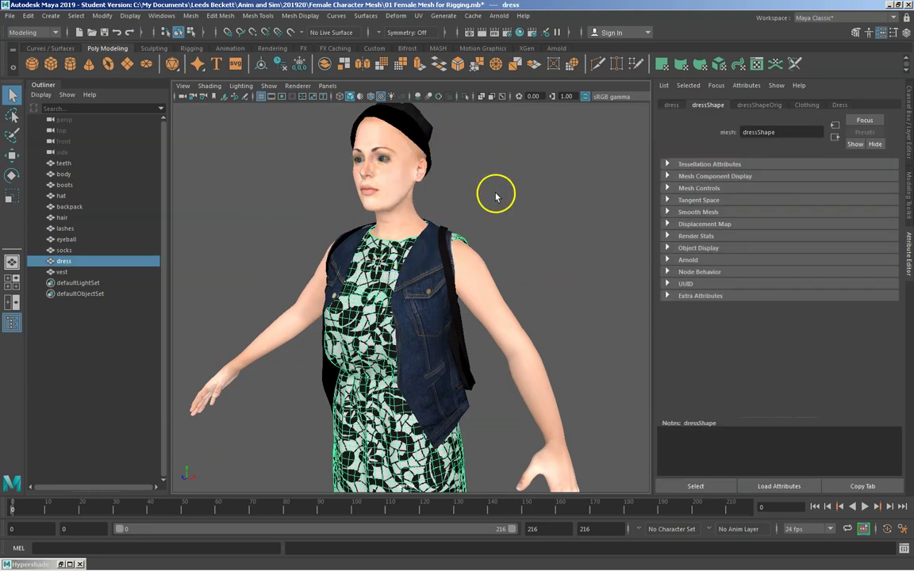
left_click(908, 123)
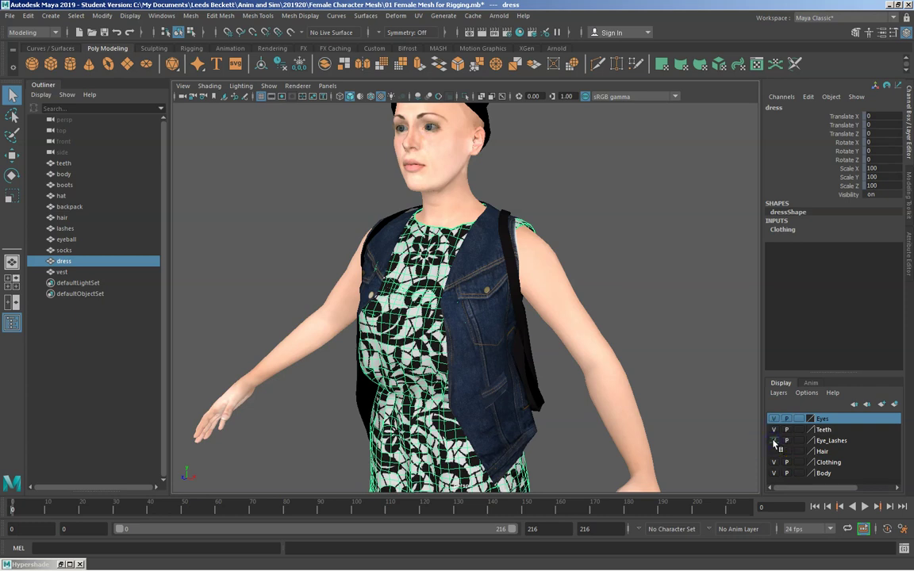
scroll(418, 147, "up", 5)
middle_click_drag(418, 148, 435, 369, "alt")
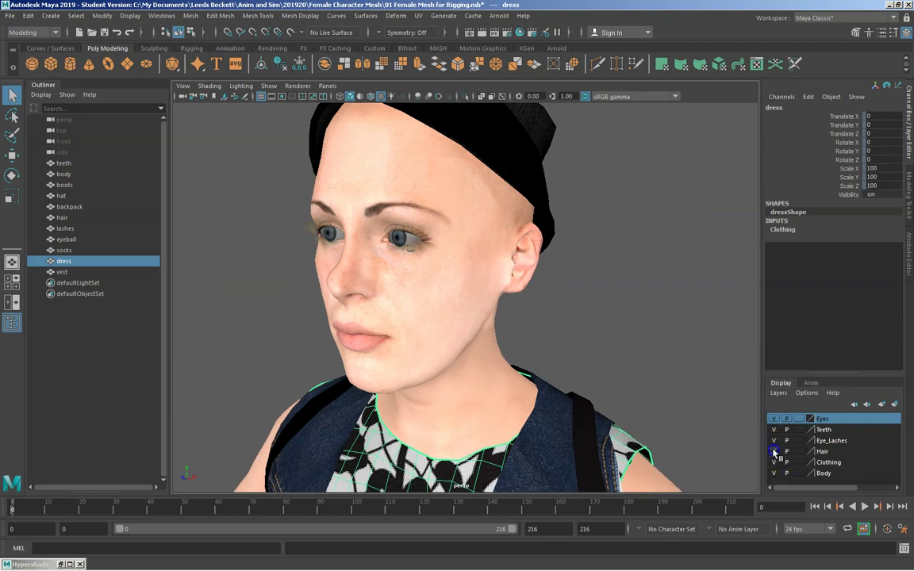
left_click(773, 451)
Toggle the visibility of the Clothing layer and of the Body layer off and back on
scroll(647, 353, "down", 5)
left_click_drag(562, 344, 602, 337, "alt")
middle_click_drag(602, 337, 584, 320, "alt")
left_click_drag(676, 286, 665, 252, "alt")
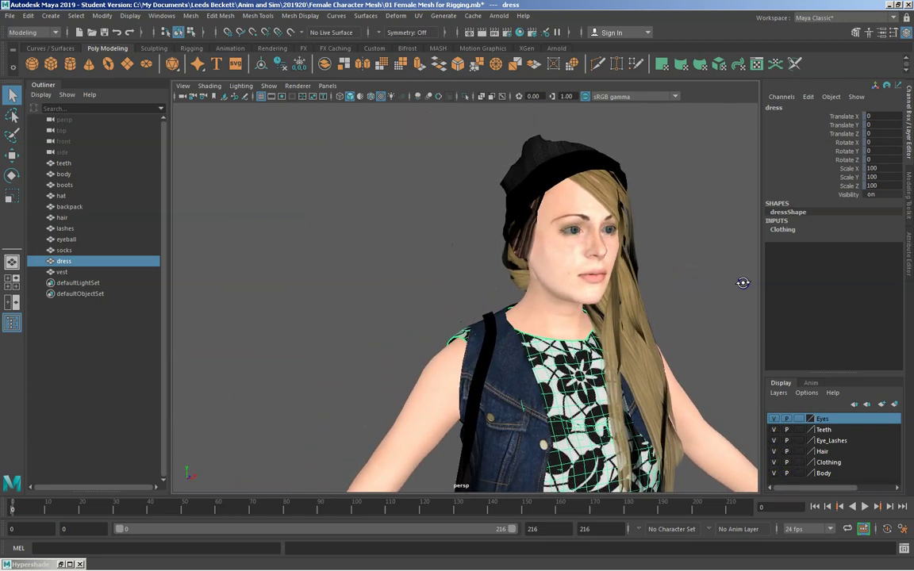
left_click(774, 462)
left_click(774, 462)
left_click(774, 472)
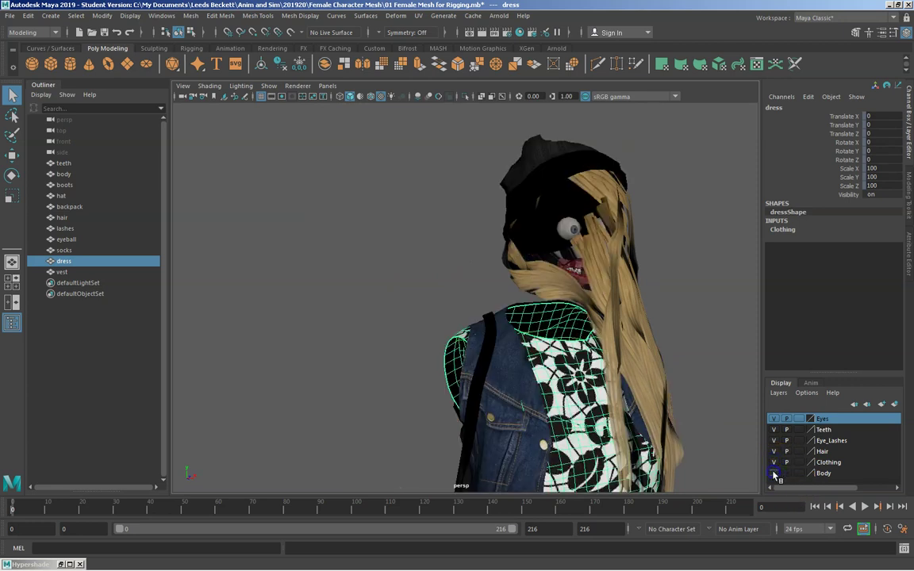
left_click(774, 474)
Hide the Teeth, Eye_Lashes, Hair and Clothing layers to view only the body and eyes
scroll(673, 279, "down", 4)
middle_click_drag(661, 306, 569, 247, "alt")
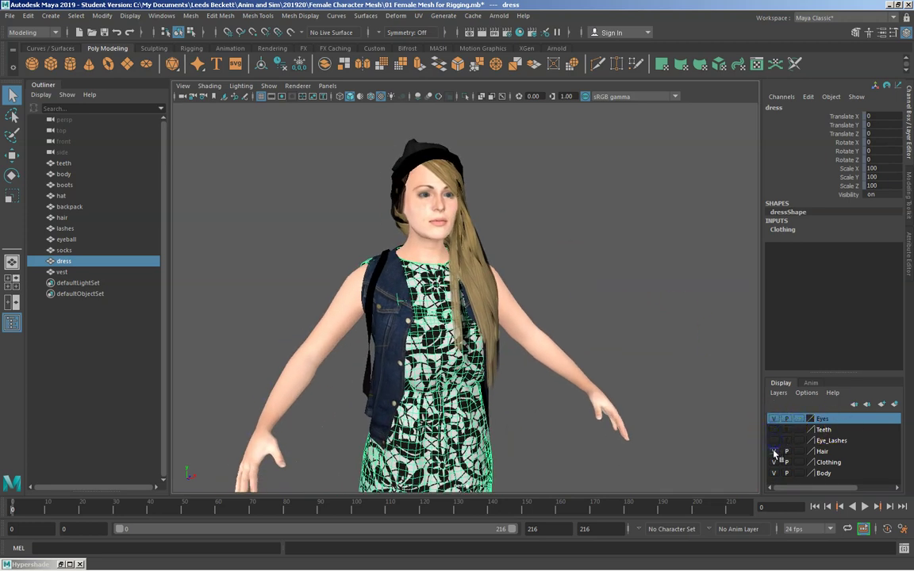
left_click(774, 451)
left_click(774, 464)
left_click_drag(634, 249, 570, 245, "alt")
middle_click_drag(573, 226, 578, 275, "alt")
left_click_drag(578, 276, 623, 275, "alt")
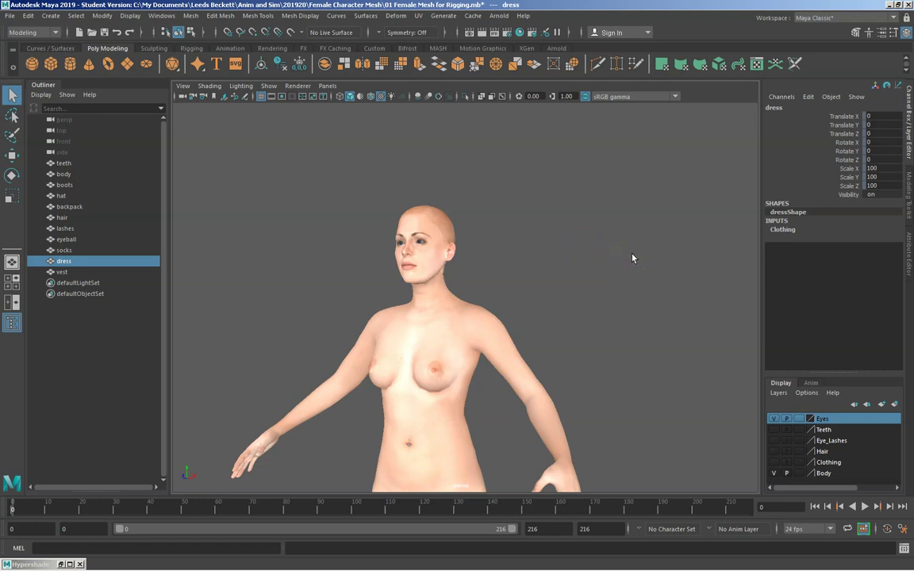
Make the Clothing, Hair, Eye_Lashes and Teeth layers visible again
left_click(773, 462)
left_click(774, 451)
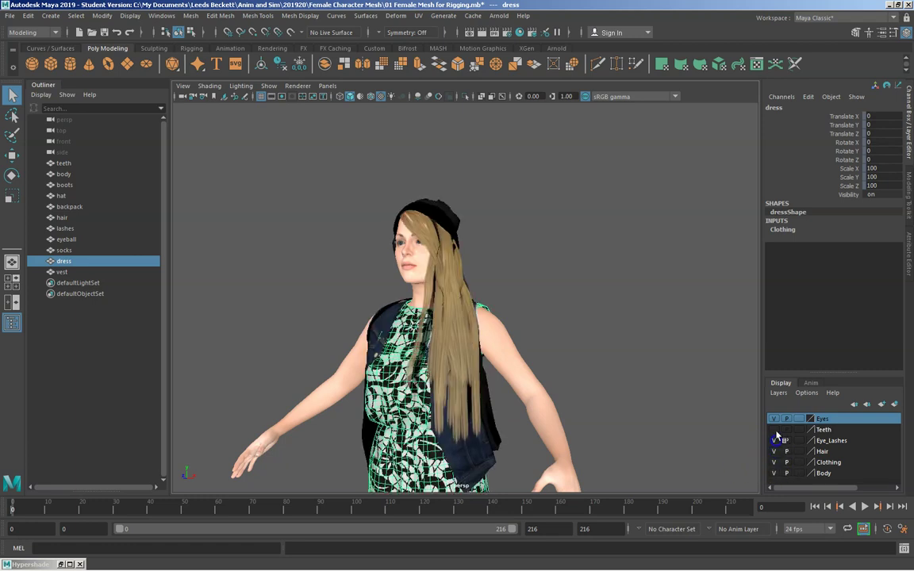
left_click(775, 431)
Deselect the dress and bring the whole character into view
scroll(595, 341, "down", 4)
middle_click_drag(593, 308, 593, 229, "alt")
left_click(584, 267)
left_click_drag(591, 269, 600, 250, "alt")
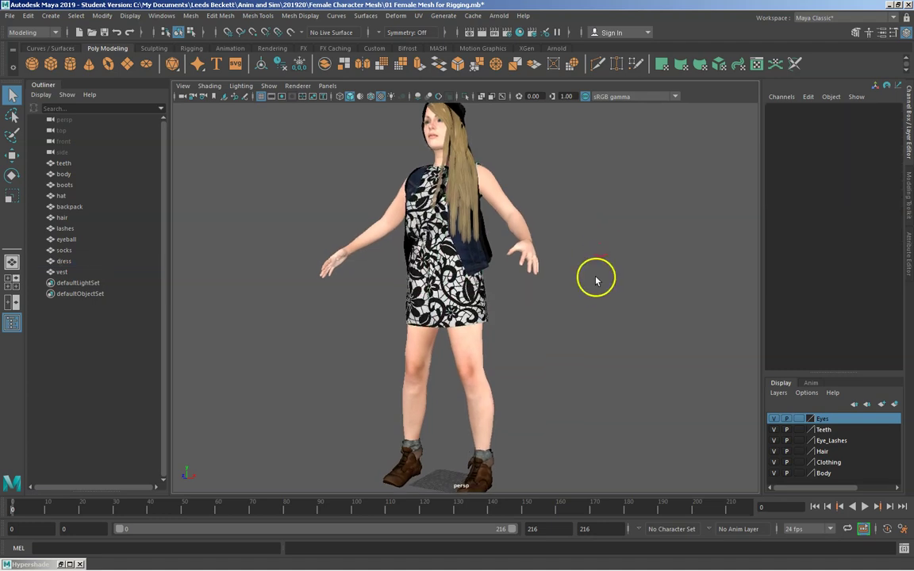
scroll(595, 272, "down", 3)
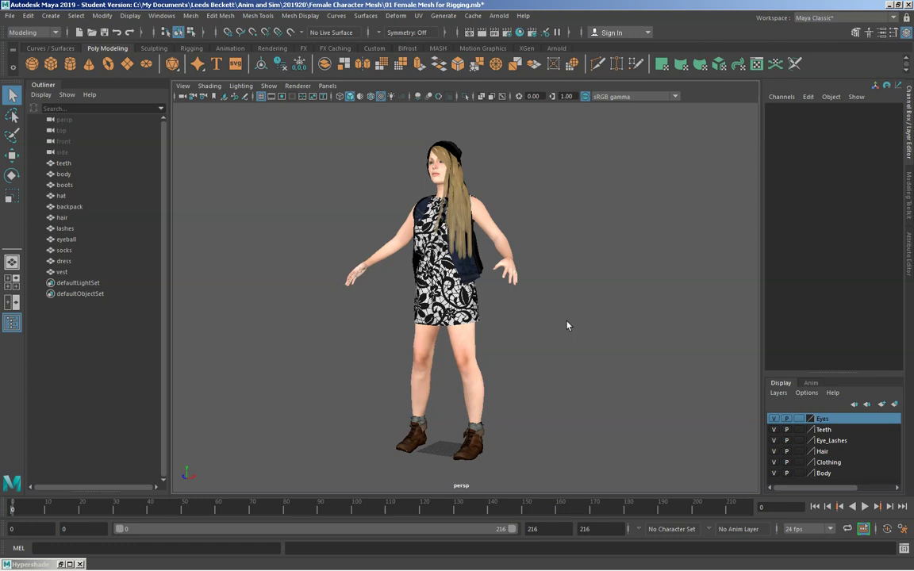
left_click(574, 320)
left_click(587, 302)
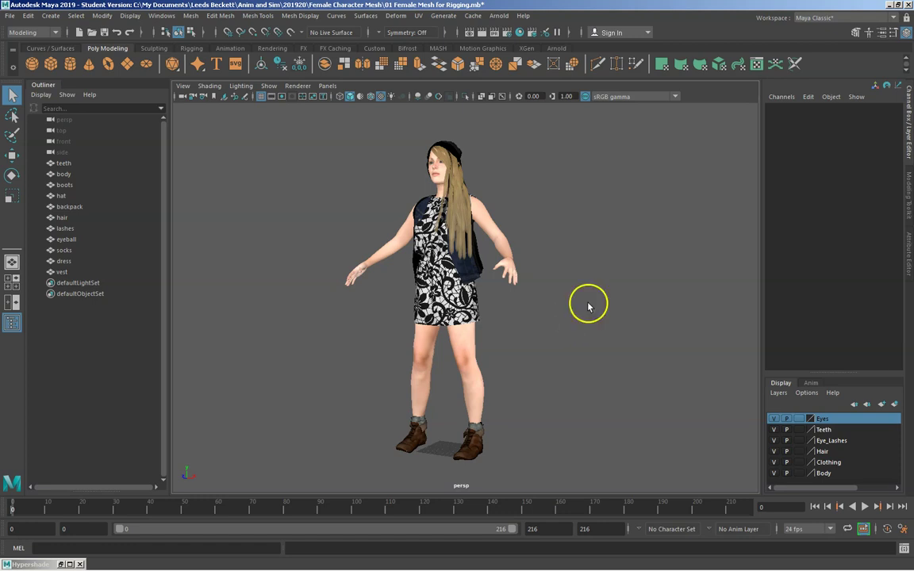